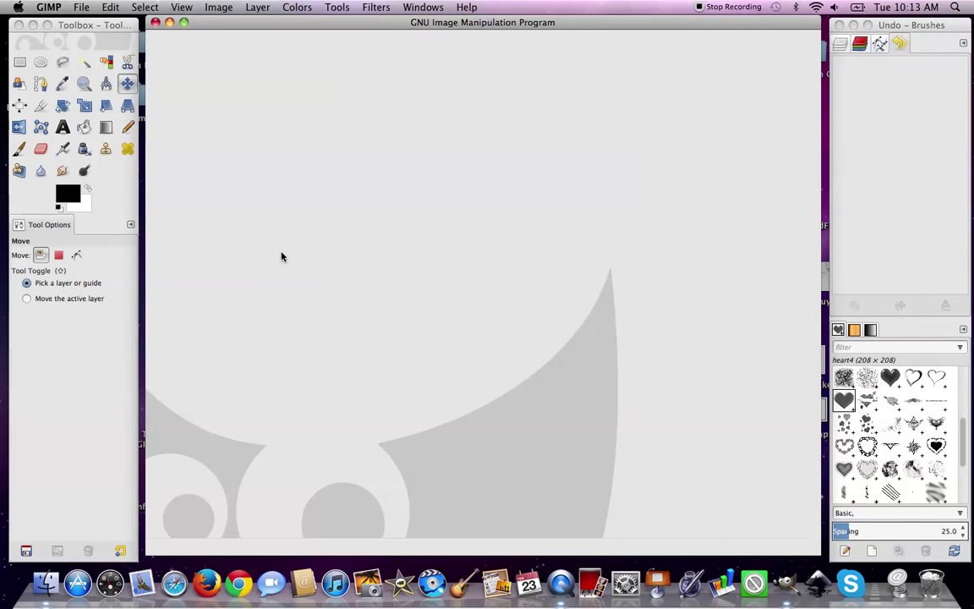
Step: Create a 4500×5400 image from the MerchBlank template with Fill with set to Transparency
click(82, 7)
click(85, 26)
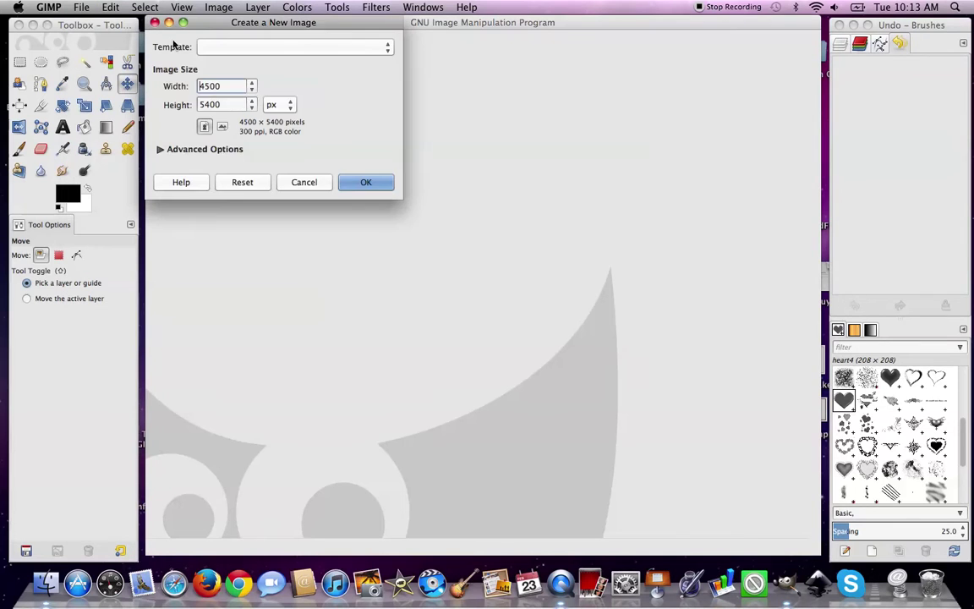
click(272, 46)
click(268, 31)
click(194, 151)
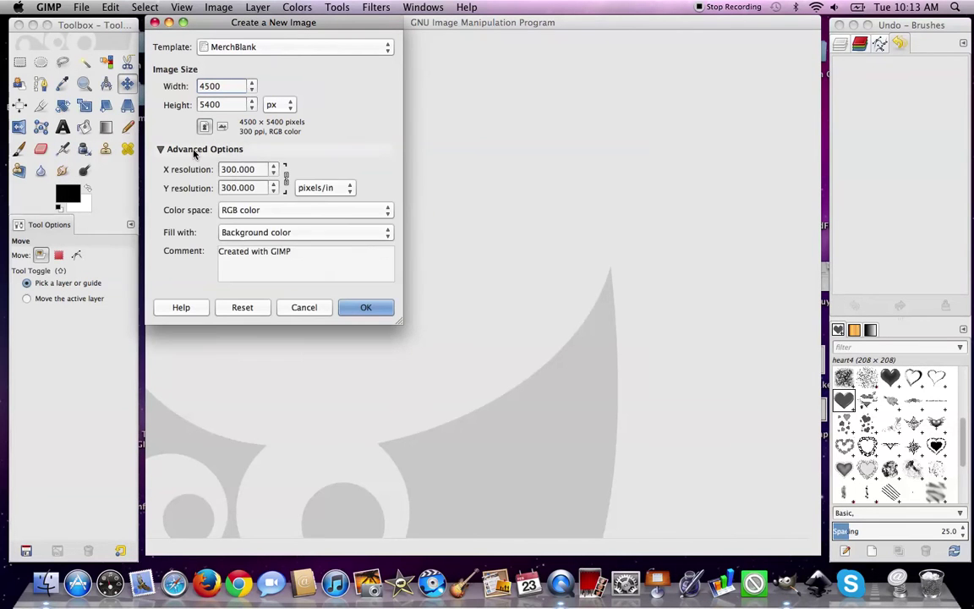
click(247, 234)
click(245, 268)
click(359, 312)
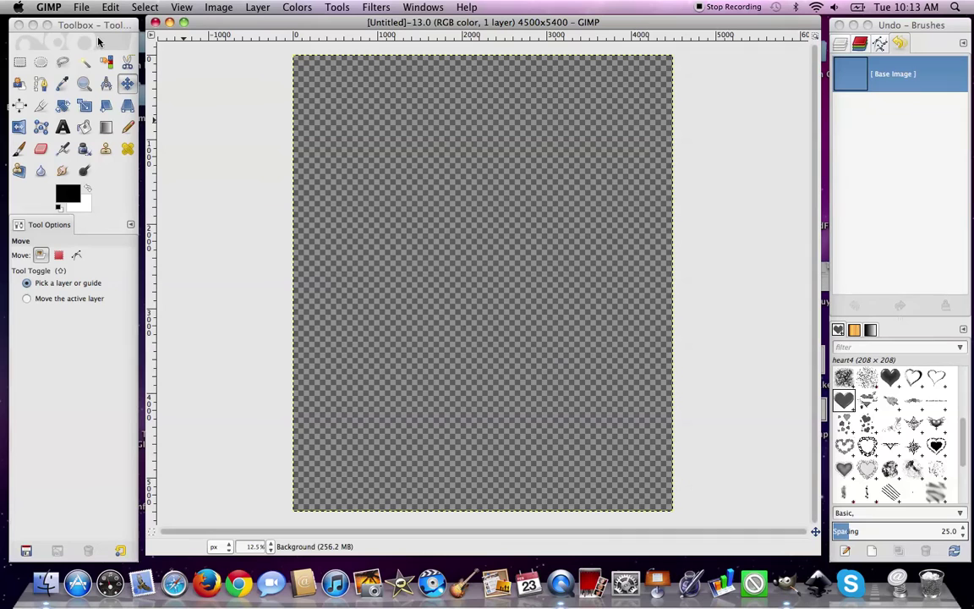
Step: Try opening the recent heart.jpeg file and dismiss the failed-open error
click(82, 8)
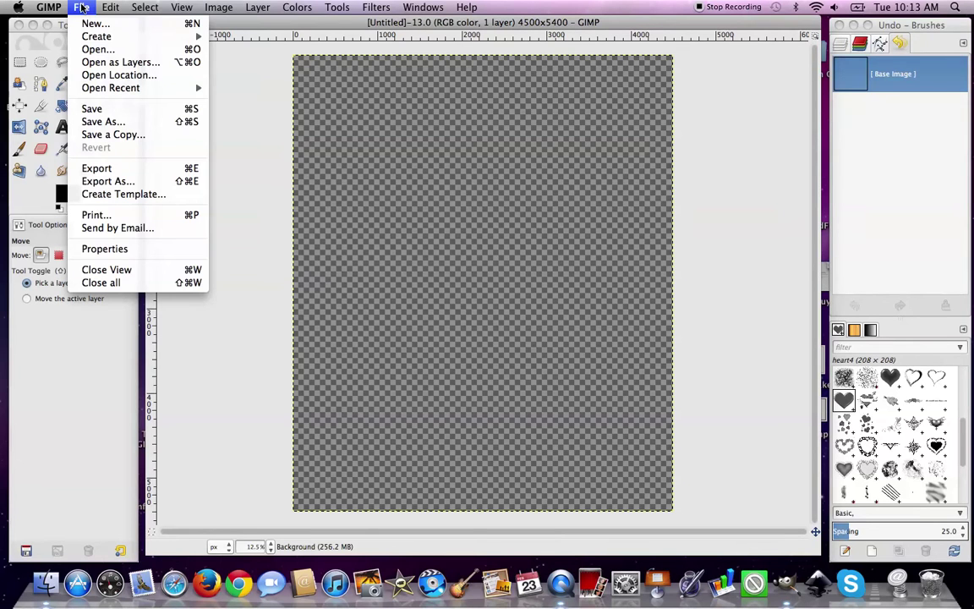
mouse_move(96, 89)
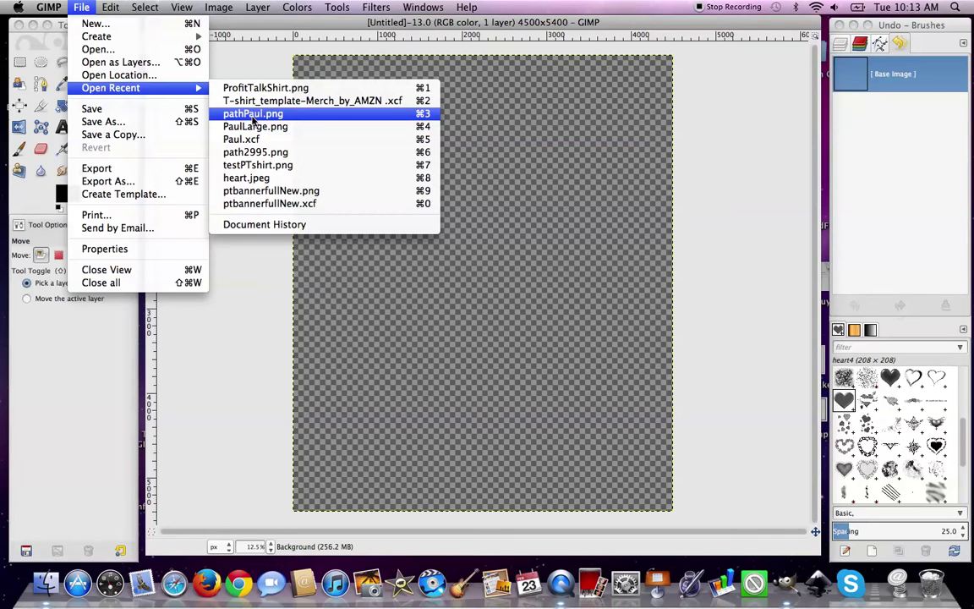
click(249, 178)
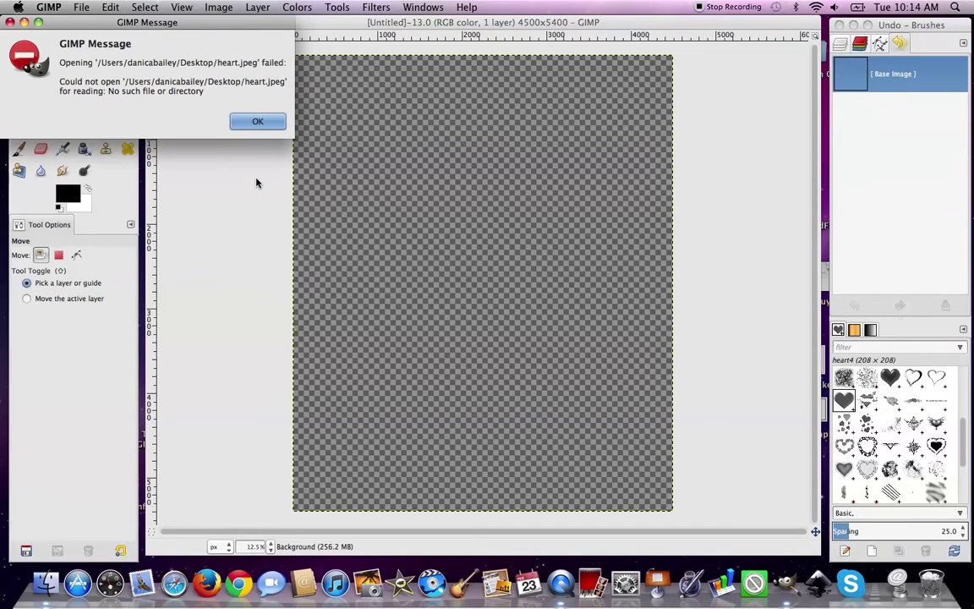
click(259, 122)
click(259, 122)
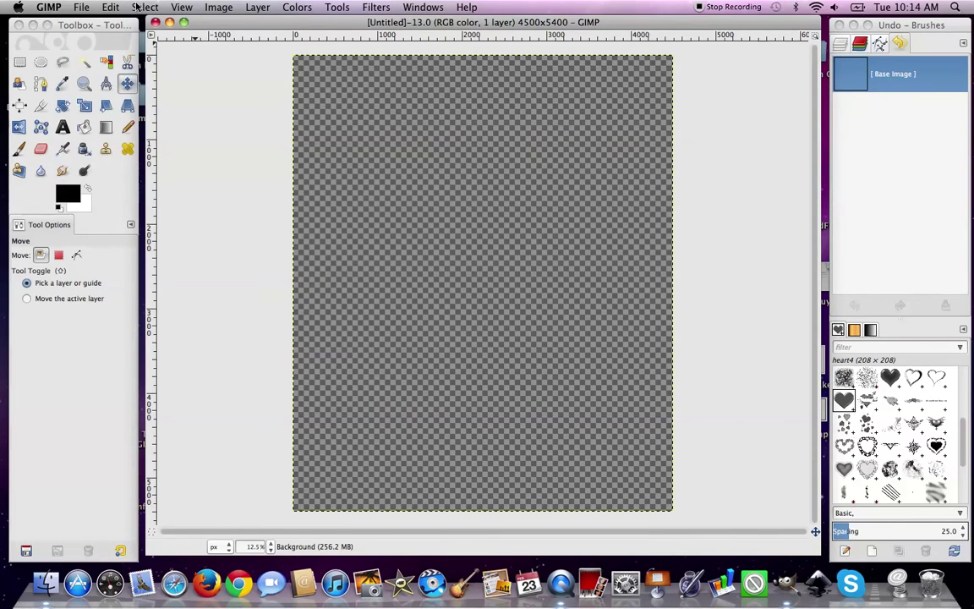
Step: Open the recent PaulLarge.png, answering the colour-profile conversion prompt
click(81, 6)
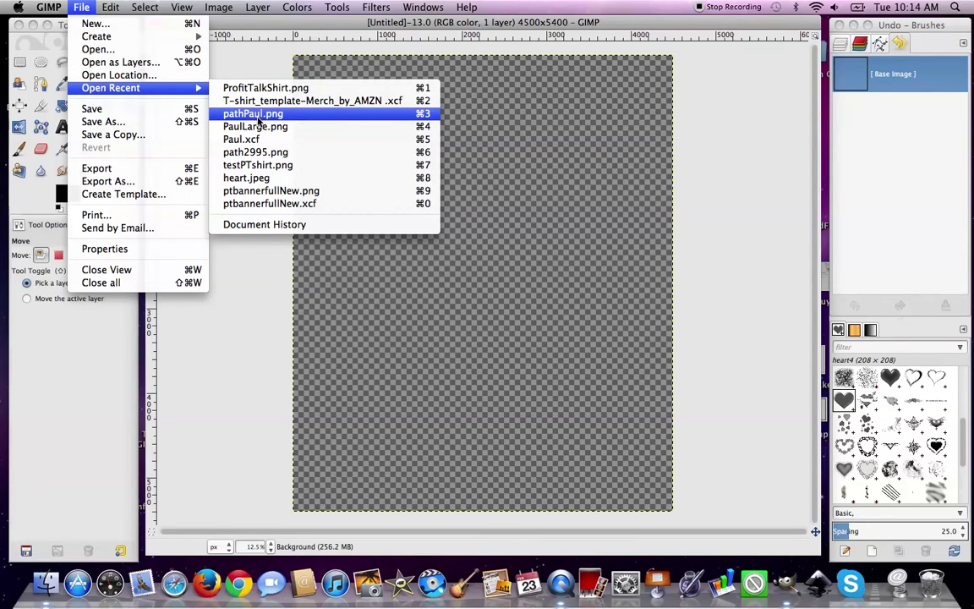
click(255, 126)
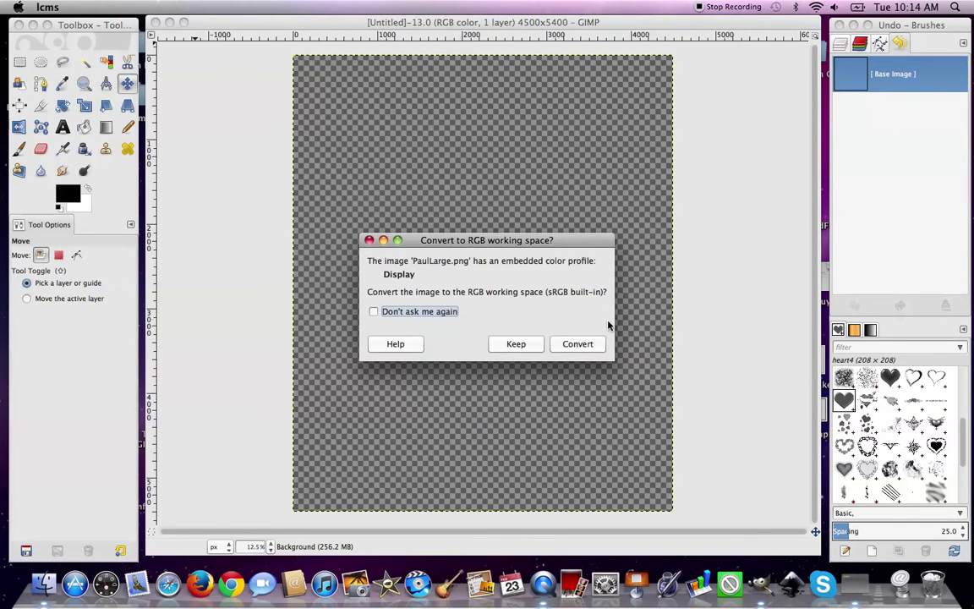
click(532, 344)
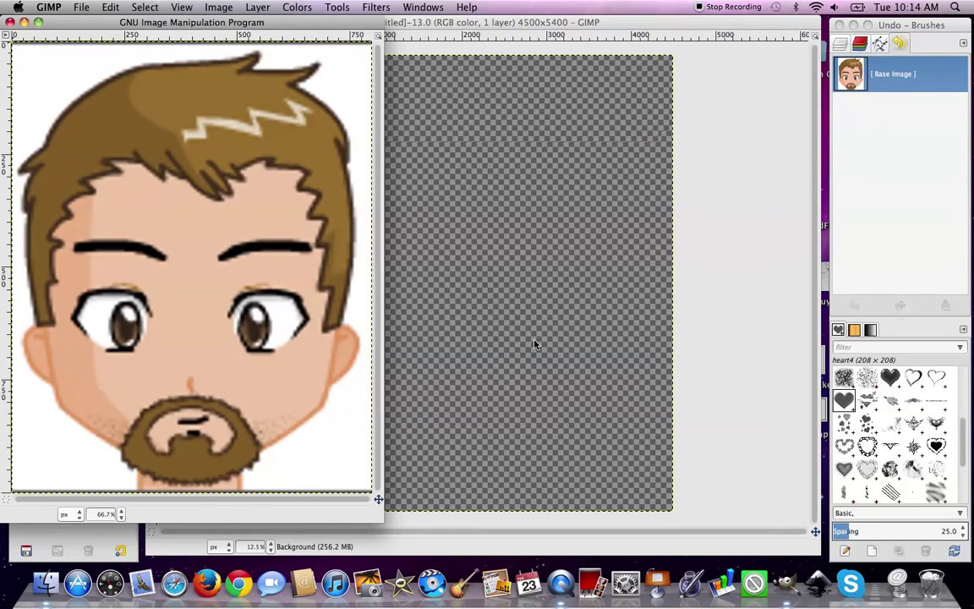
Step: Restore the minimized PaulLarge.png cartoon face window
click(218, 8)
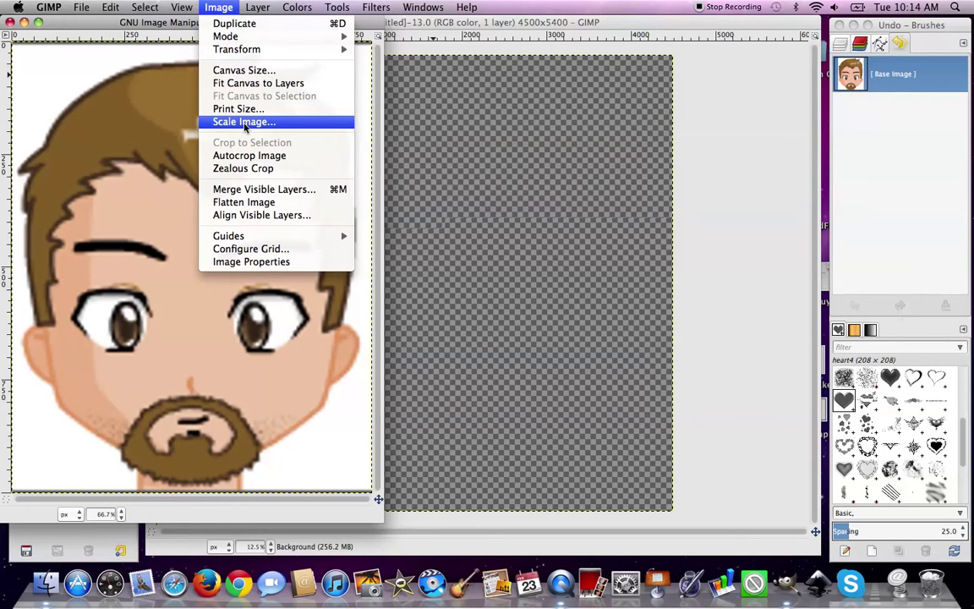
click(176, 30)
click(696, 403)
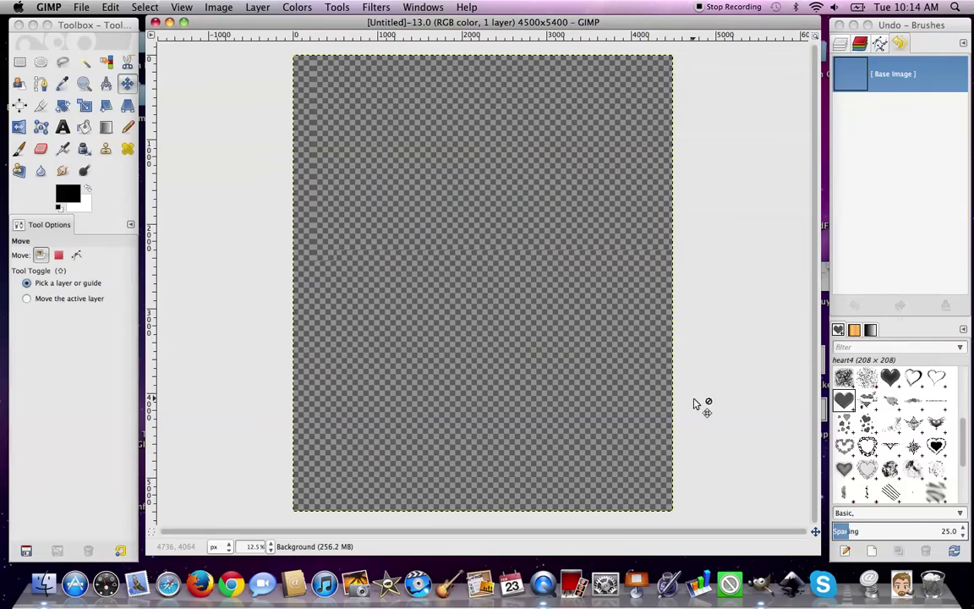
click(902, 581)
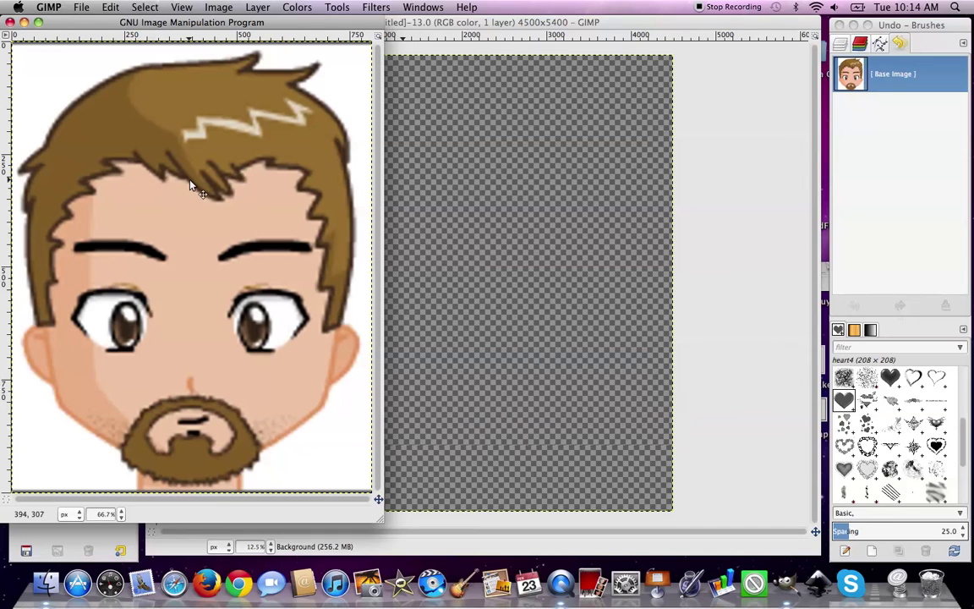
Step: Scale the face image to 300 px wide, letting height chain to 376 px
click(220, 8)
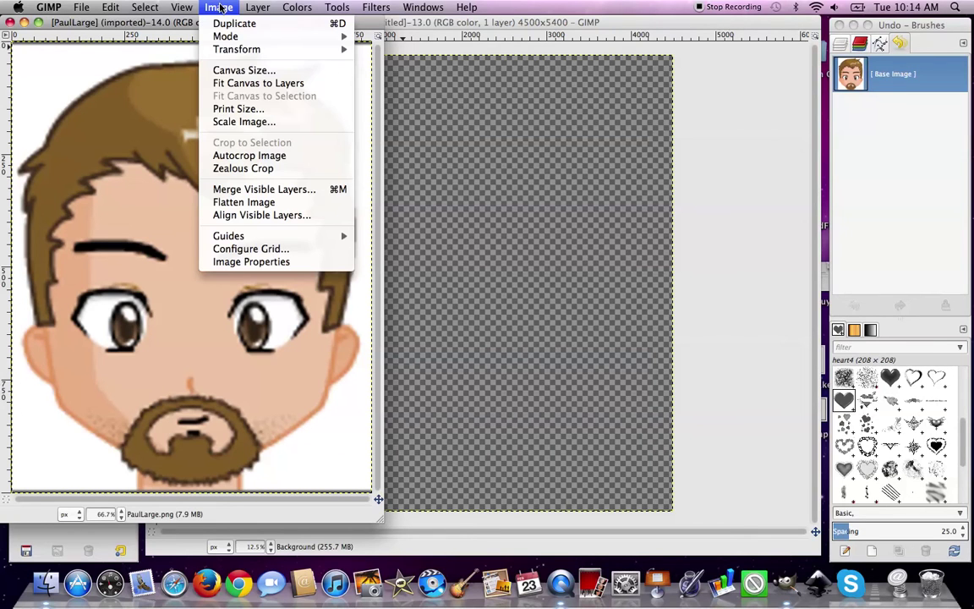
click(225, 124)
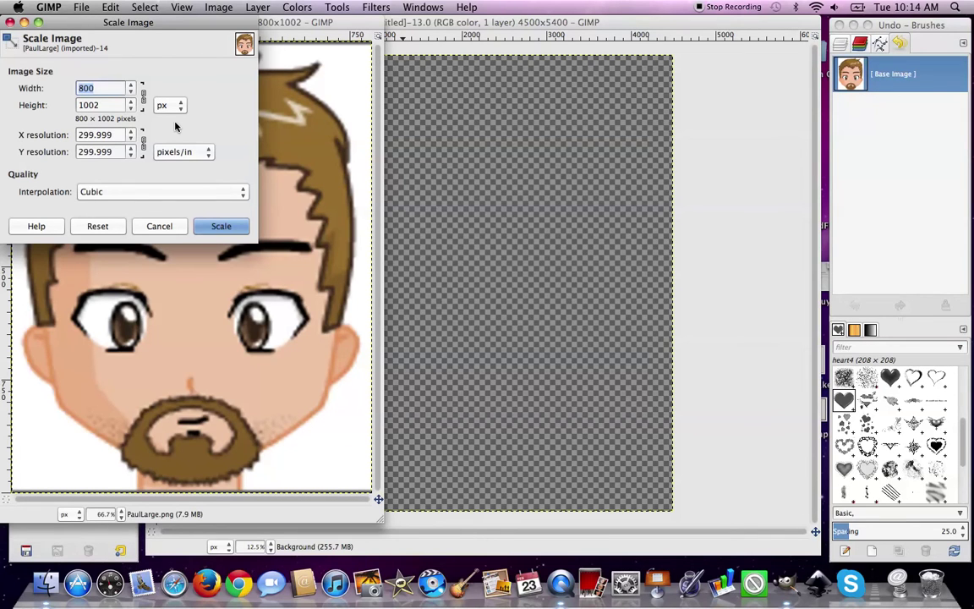
text(300)
key(Tab)
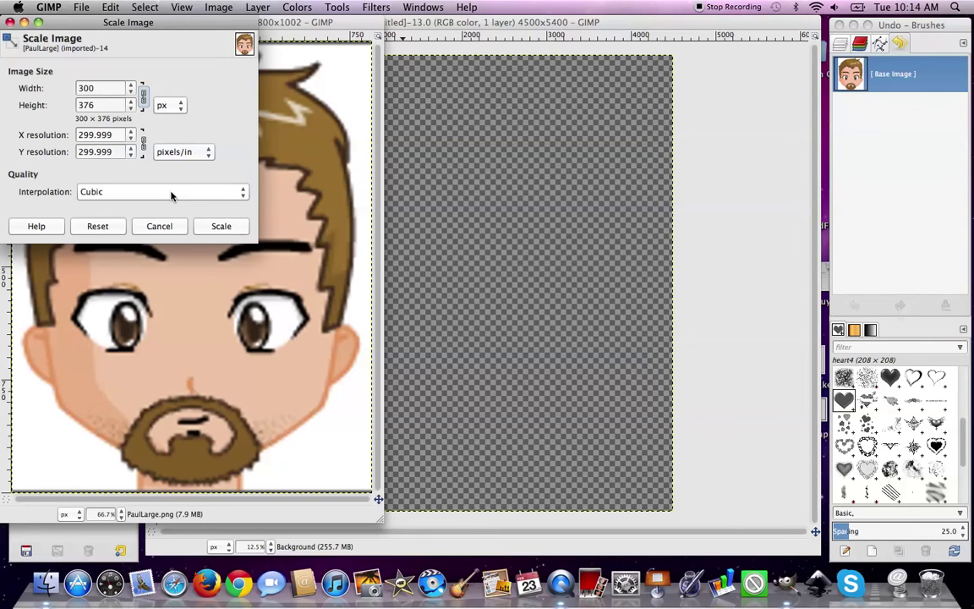
click(213, 226)
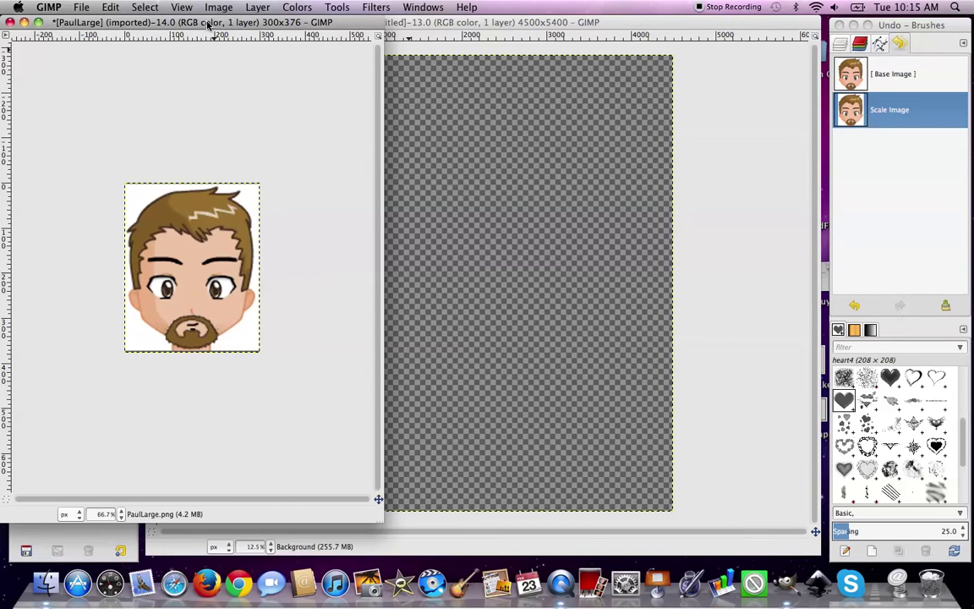
Step: Copy the visible face image and paste it into the Untitled canvas as a new layer
click(110, 7)
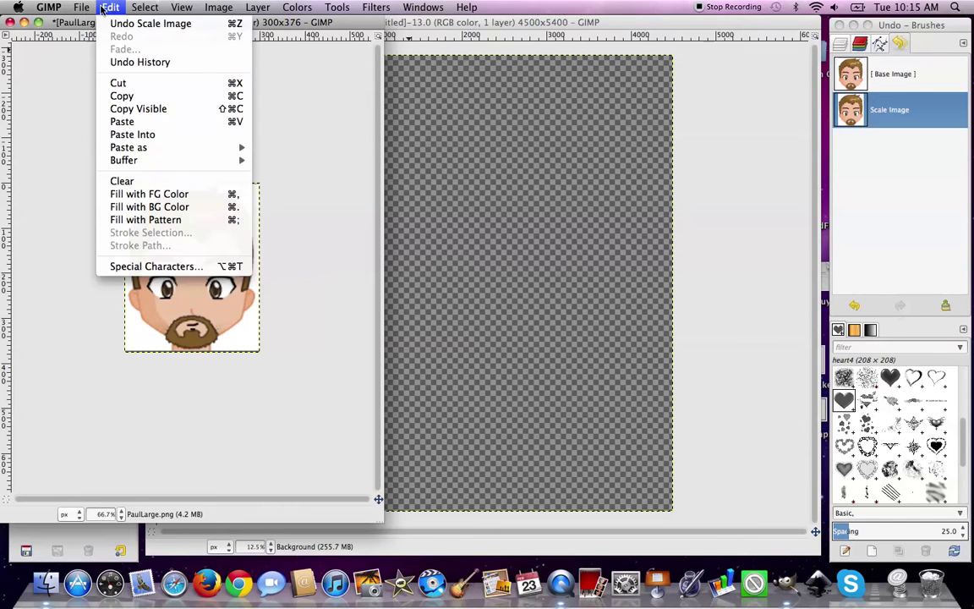
click(144, 108)
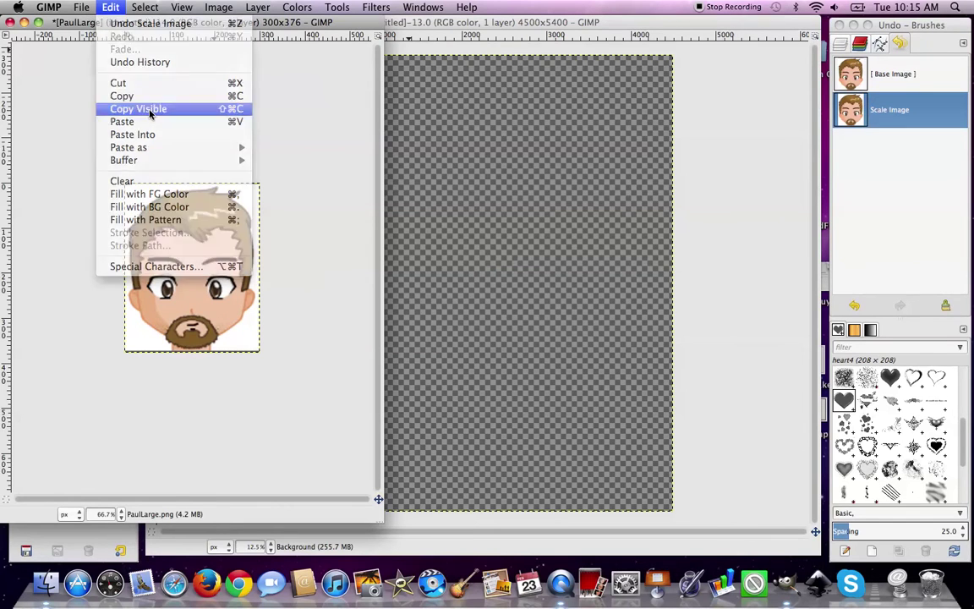
click(427, 22)
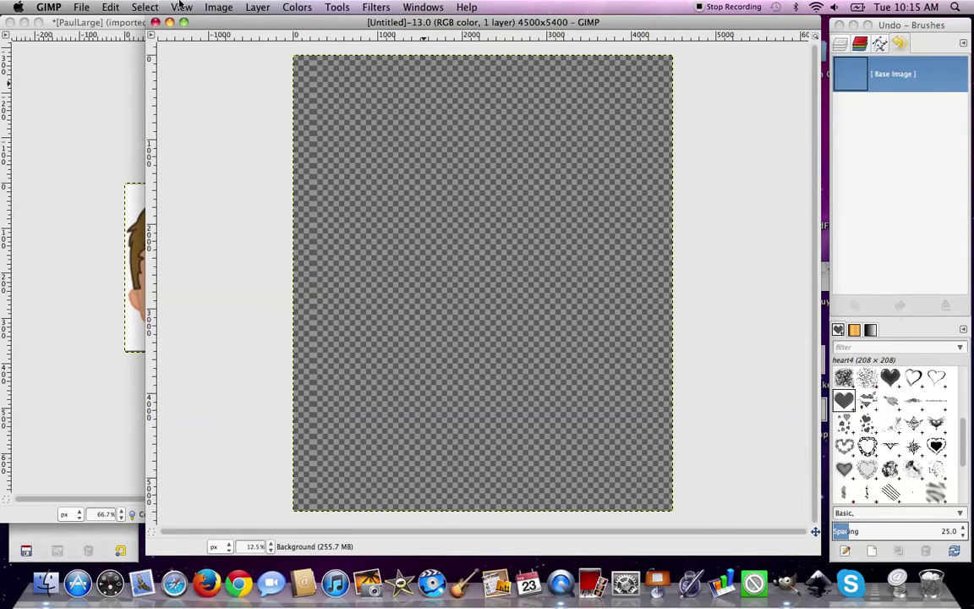
click(106, 7)
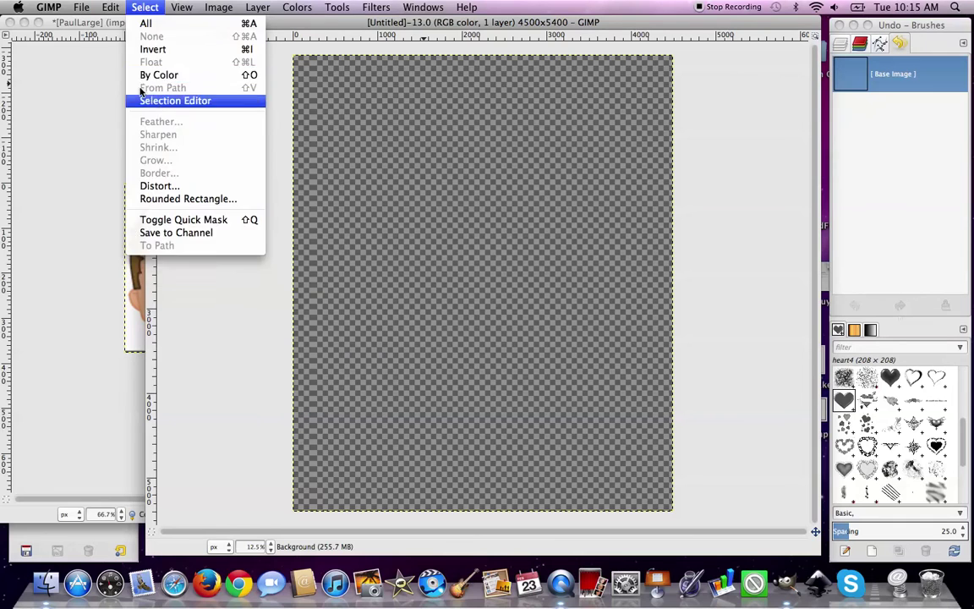
mouse_move(129, 146)
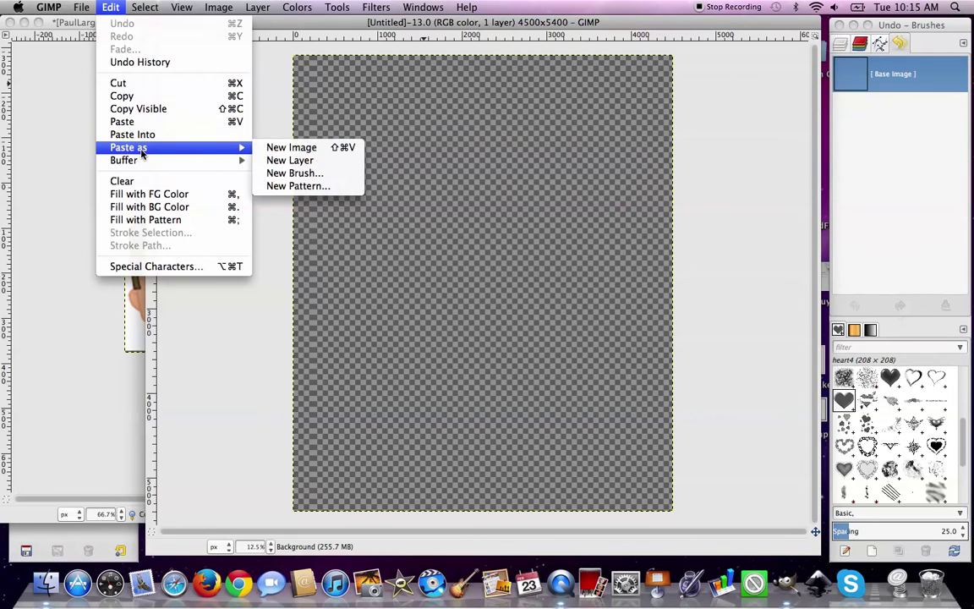
click(286, 161)
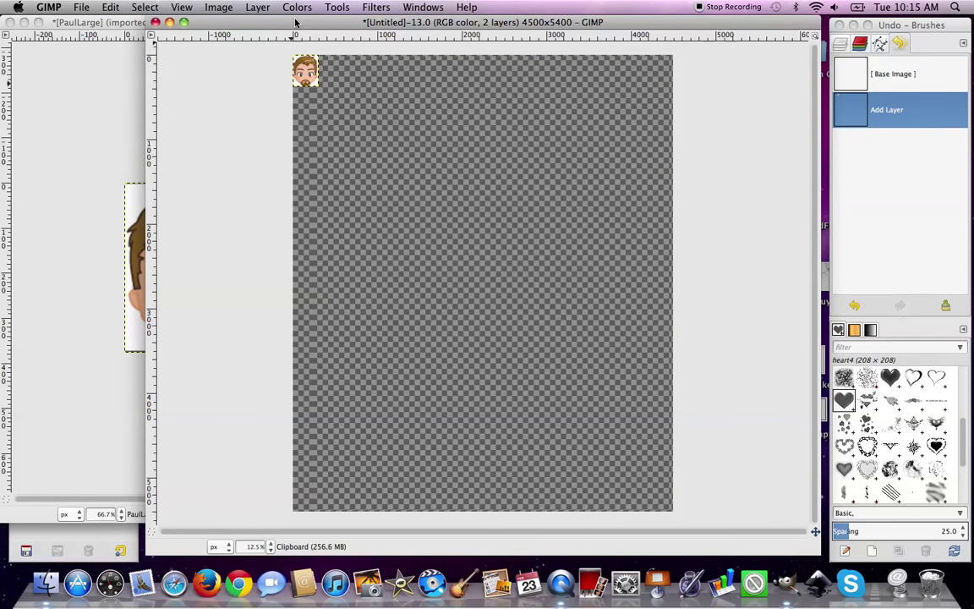
Step: Move the face image window aside and bring the Untitled T-shirt canvas to the front
click(133, 23)
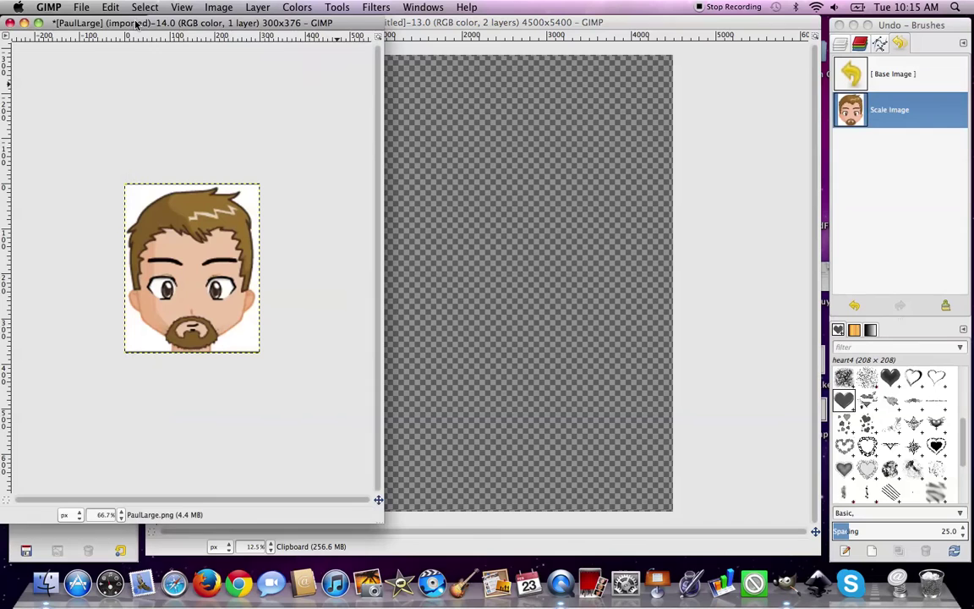
drag(301, 28, 217, 32)
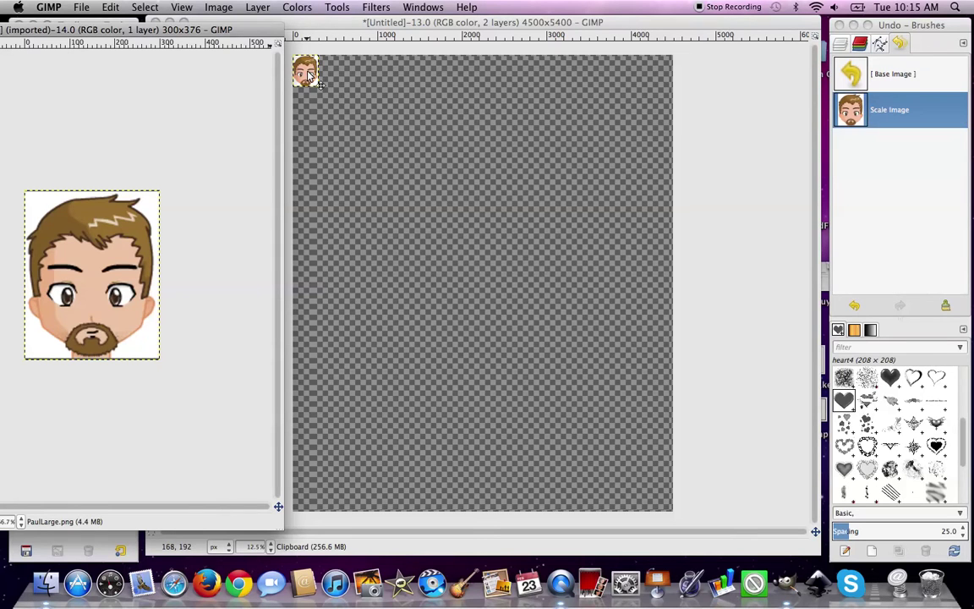
click(275, 22)
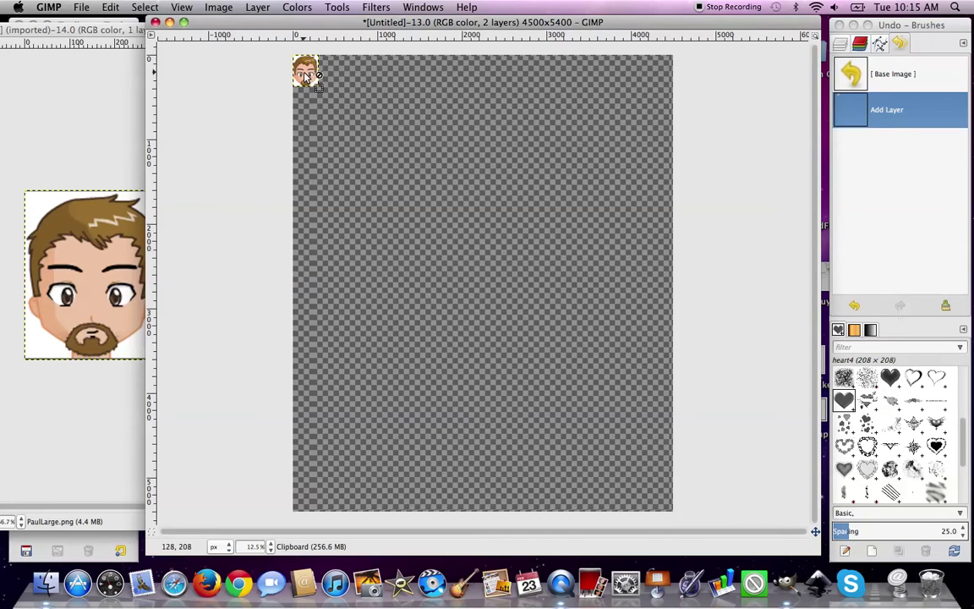
click(121, 31)
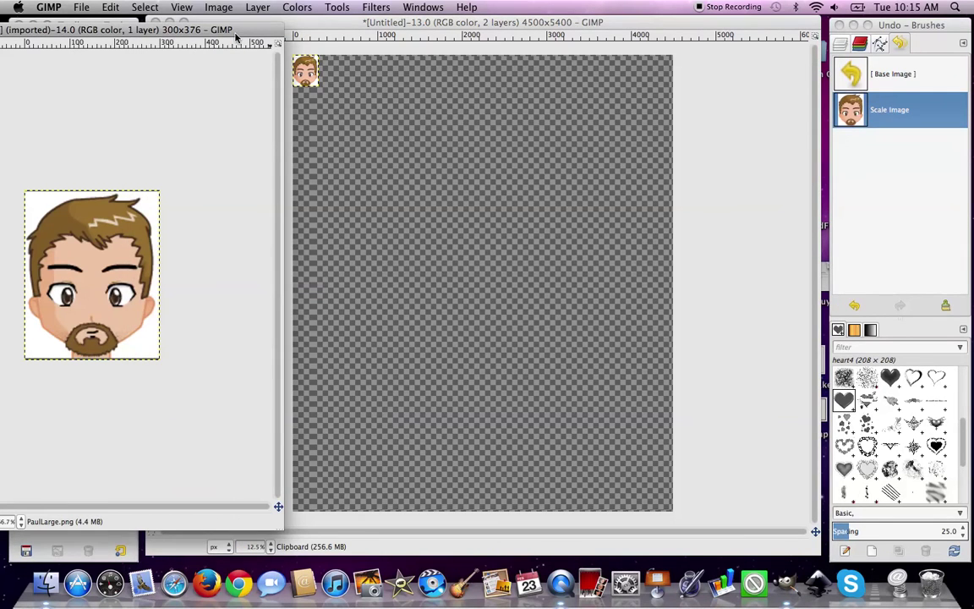
click(278, 24)
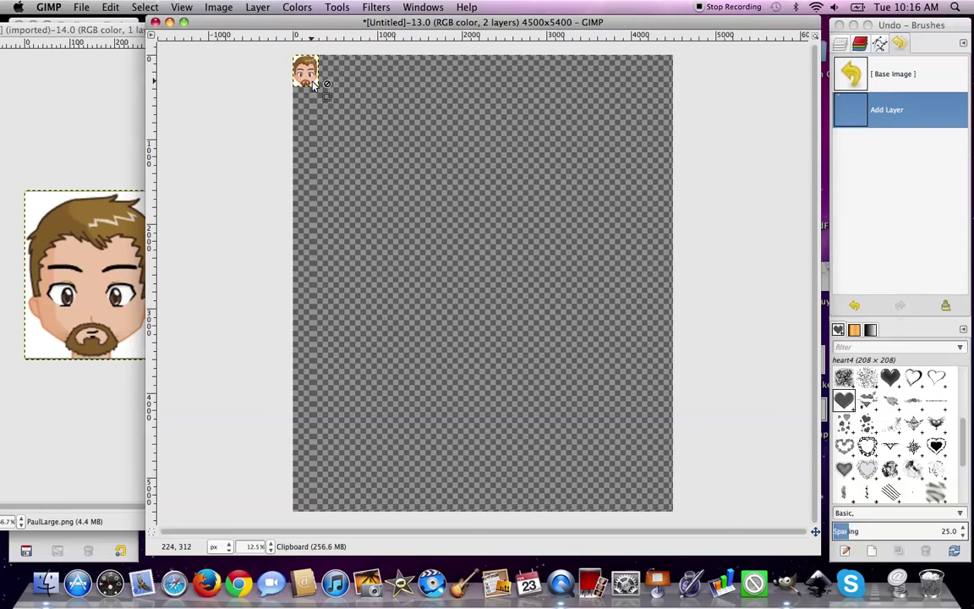
Step: Drag the face layer from the top-left corner to the upper middle of the canvas
drag(315, 85, 489, 245)
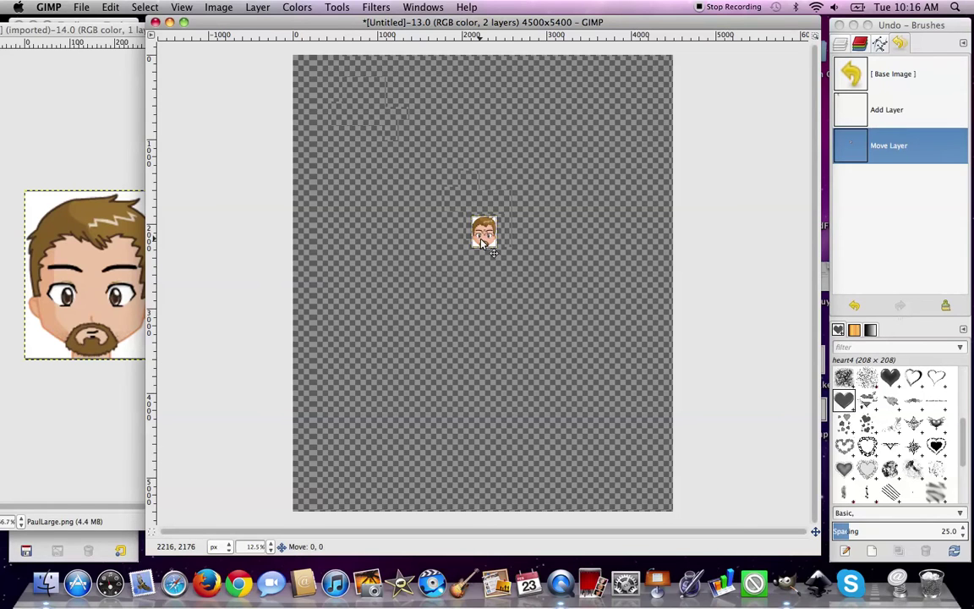
drag(484, 244, 482, 192)
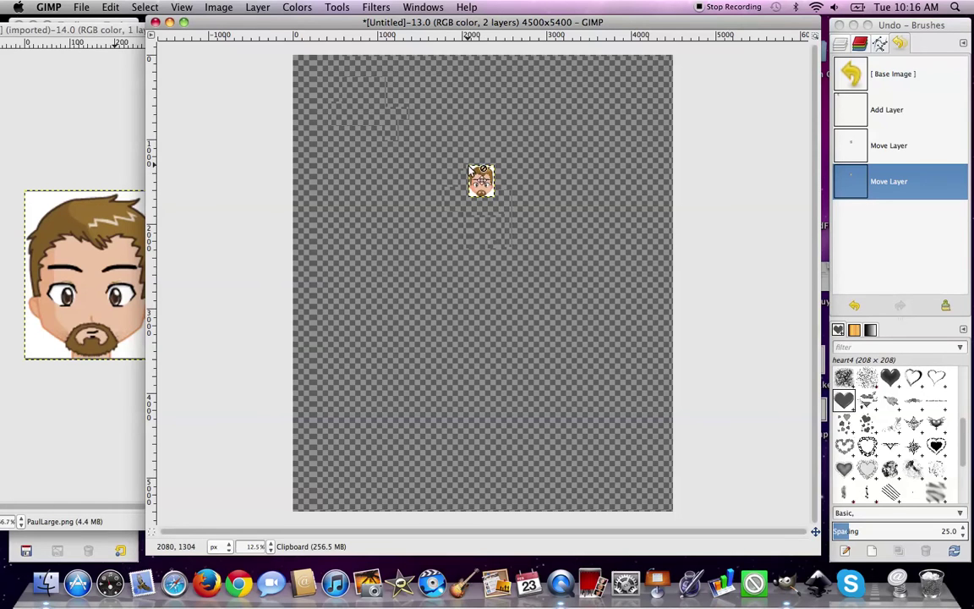
drag(471, 169, 488, 184)
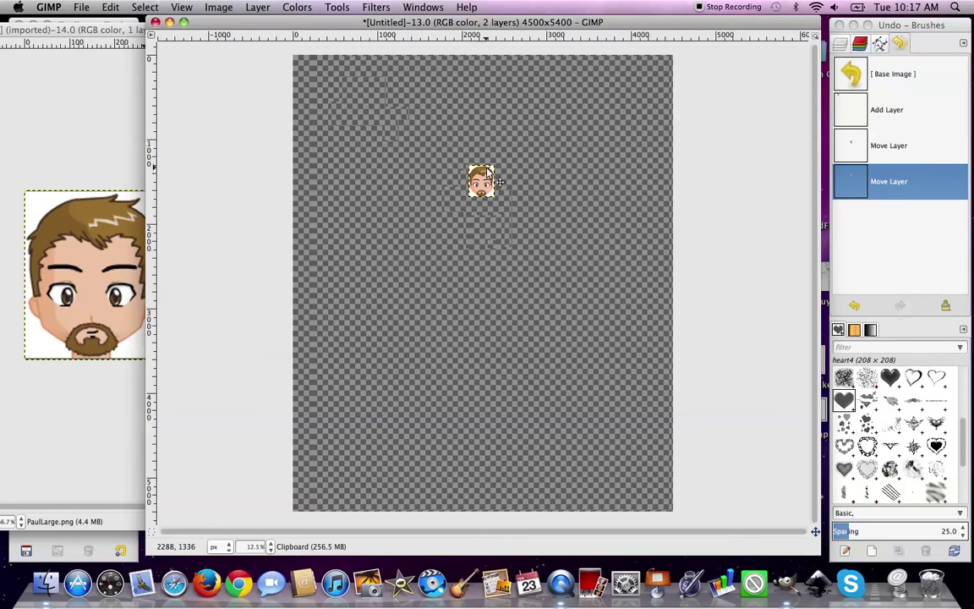
Step: Drag the face layer lower, then back up, leaving it centred about a third down
drag(488, 171, 579, 252)
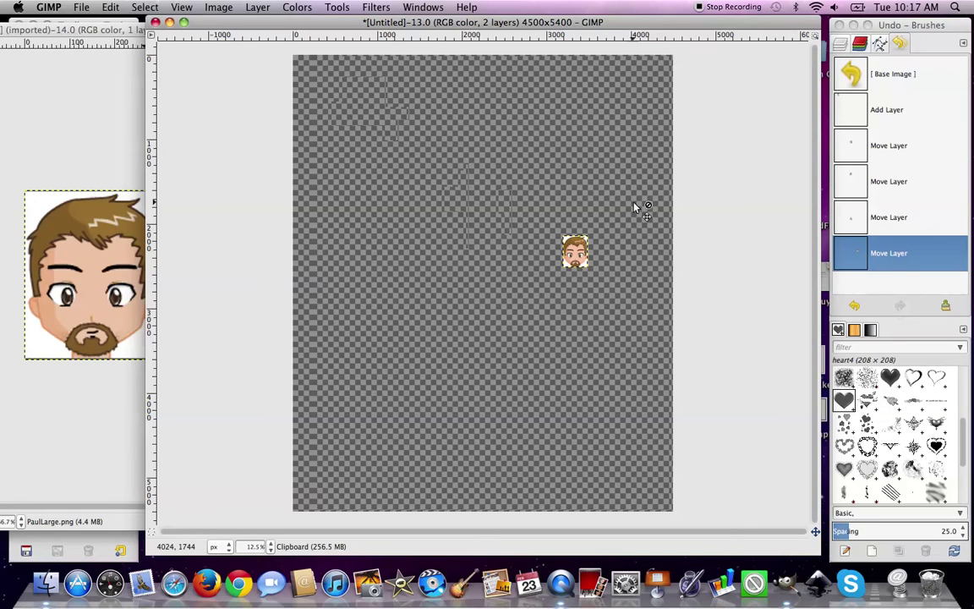
drag(573, 250, 470, 222)
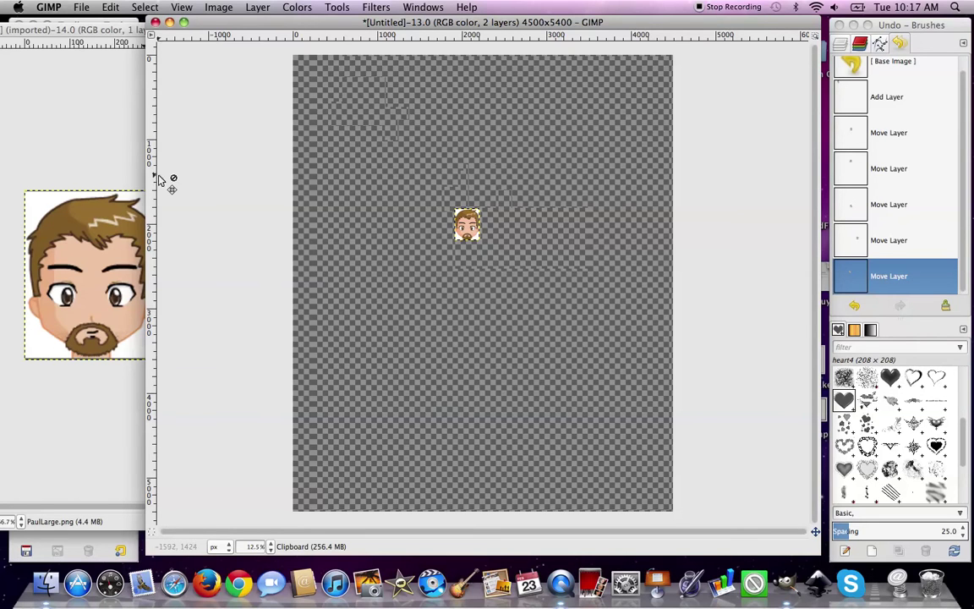
Step: Close the PaulLarge.png source image, discarding its changes
click(81, 32)
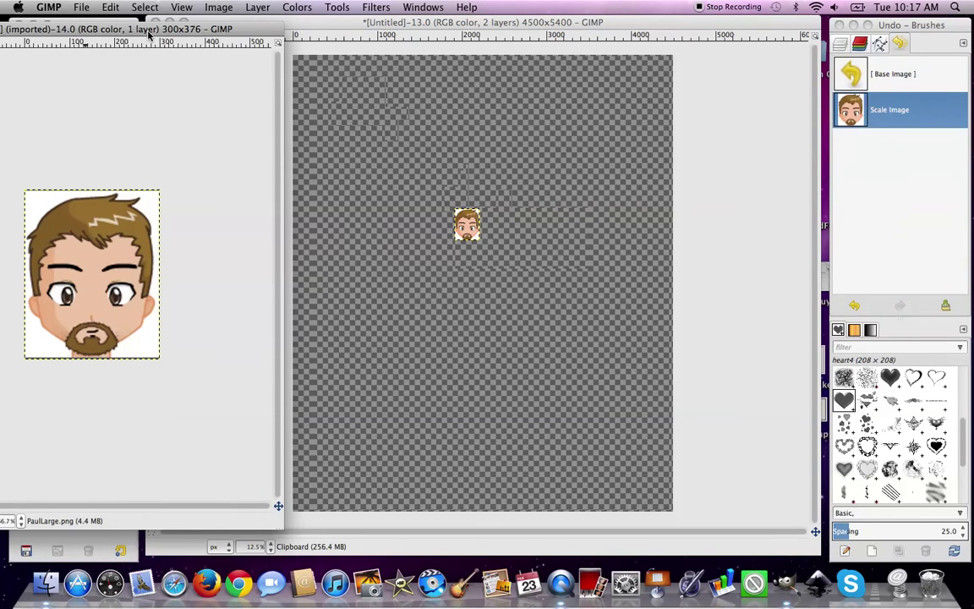
drag(184, 32, 455, 58)
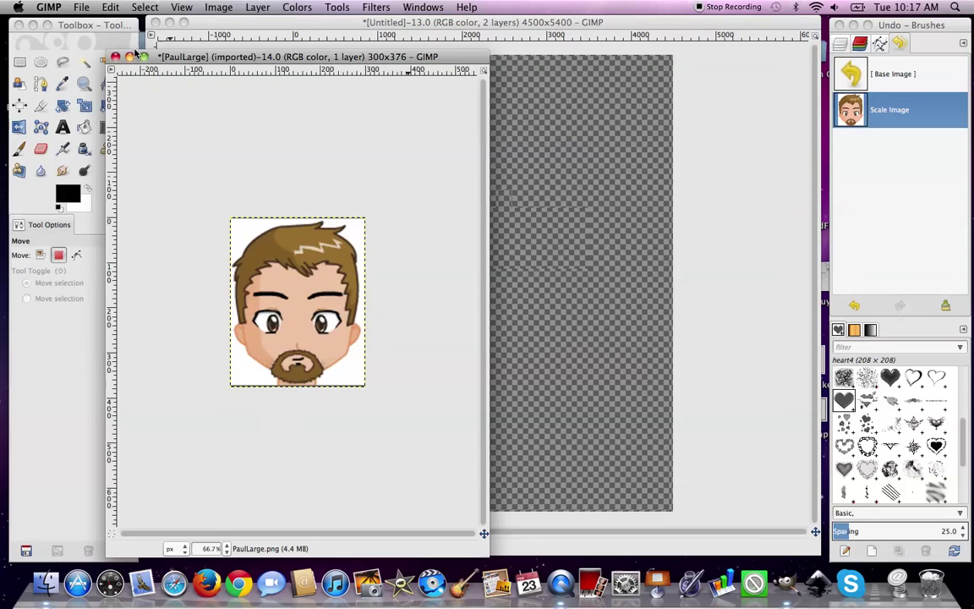
click(115, 58)
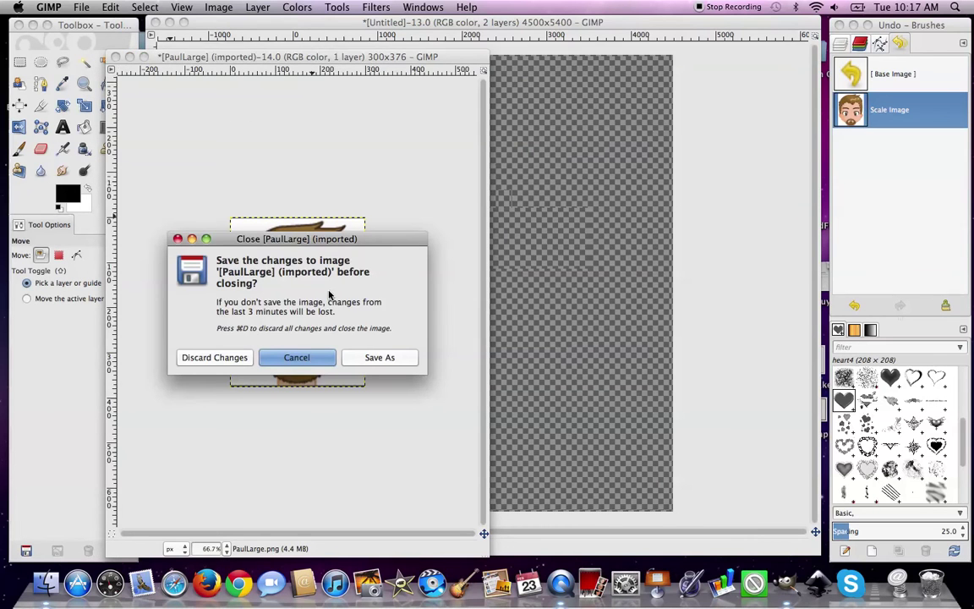
click(226, 362)
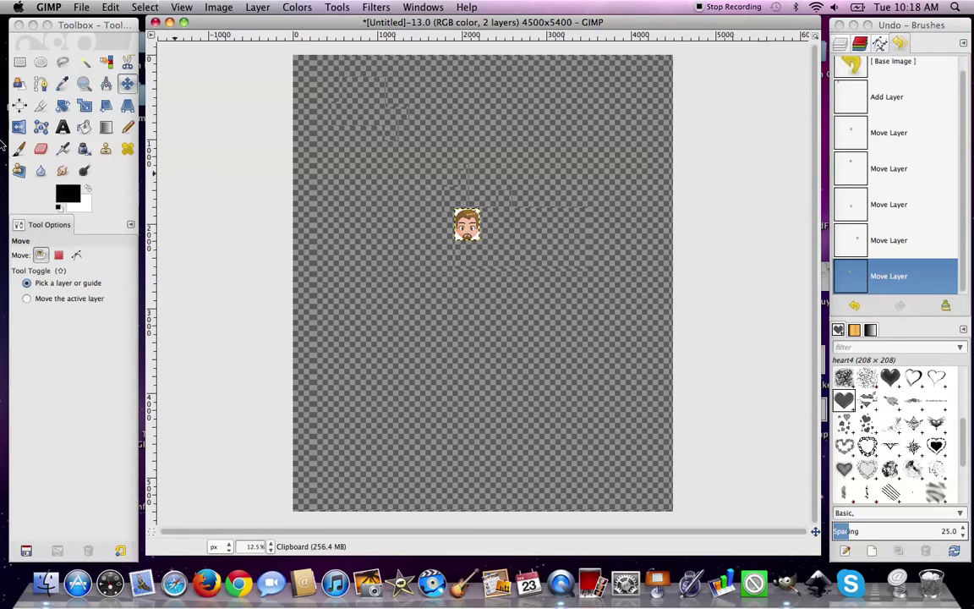
Step: Pick the Paintbrush with the heart4 brush and revert the canvas to [Base Image]
click(19, 148)
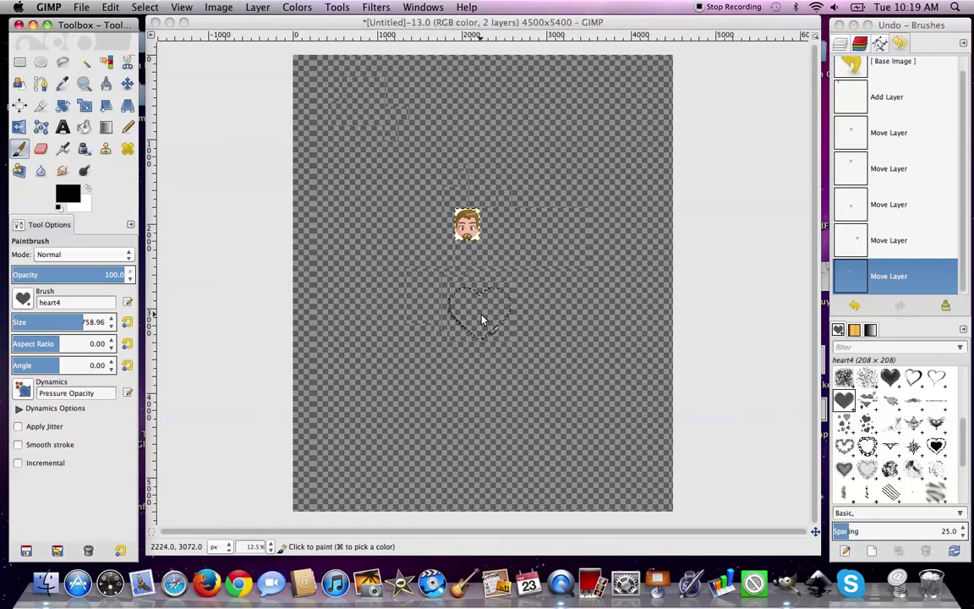
click(482, 319)
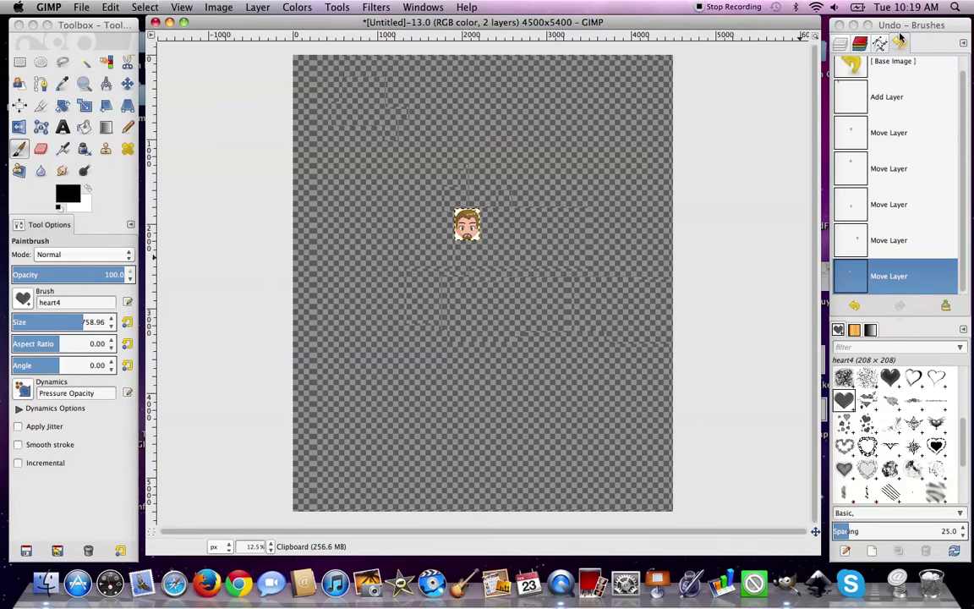
click(893, 66)
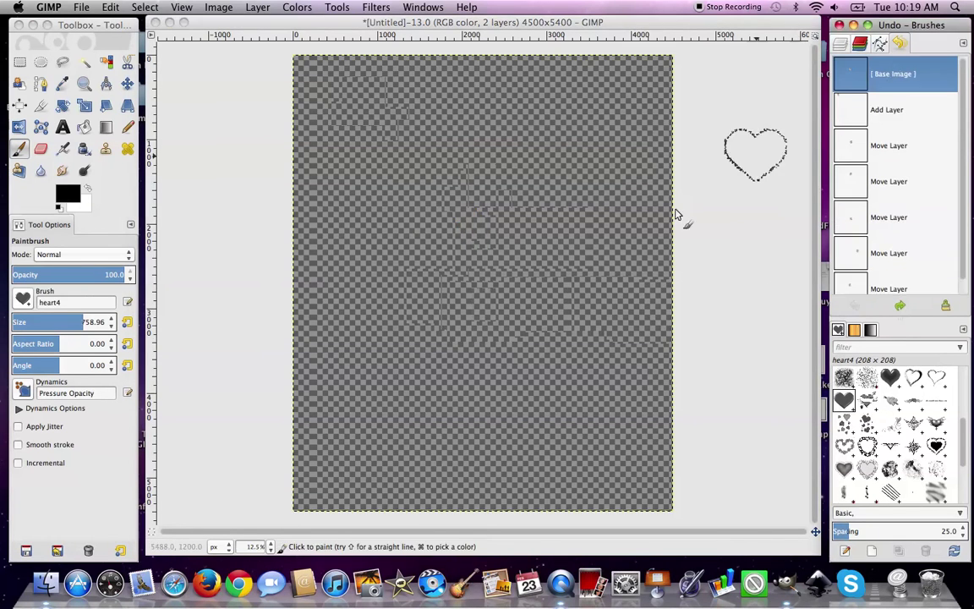
Step: Paint a curved stroke of overlapping hearts, then stamp hearts at the top left and top centre
click(479, 245)
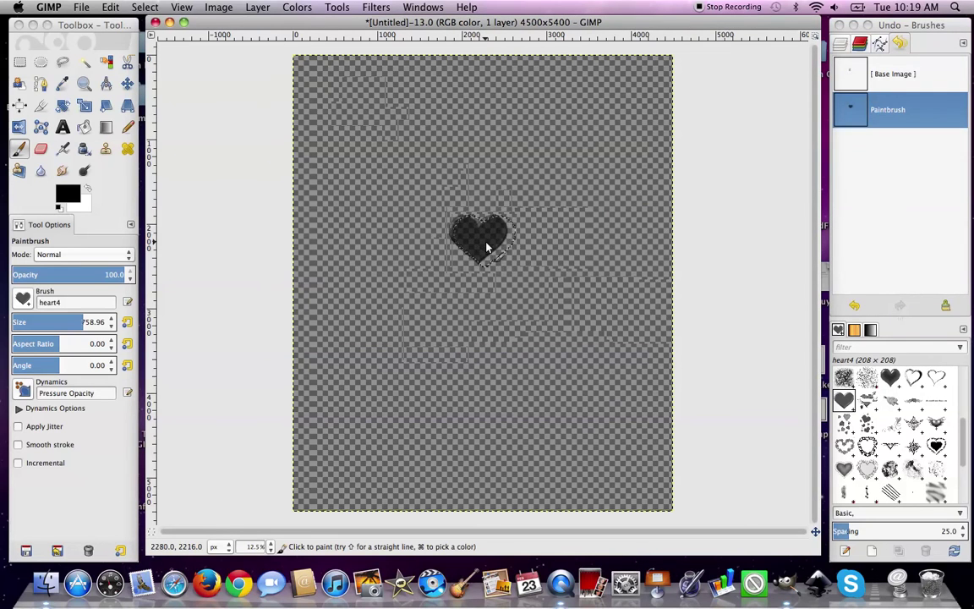
mouse_move(486, 247)
mouse_down()
mouse_move(561, 283)
mouse_move(554, 337)
mouse_move(531, 355)
mouse_move(452, 363)
mouse_move(407, 319)
mouse_move(382, 268)
mouse_up()
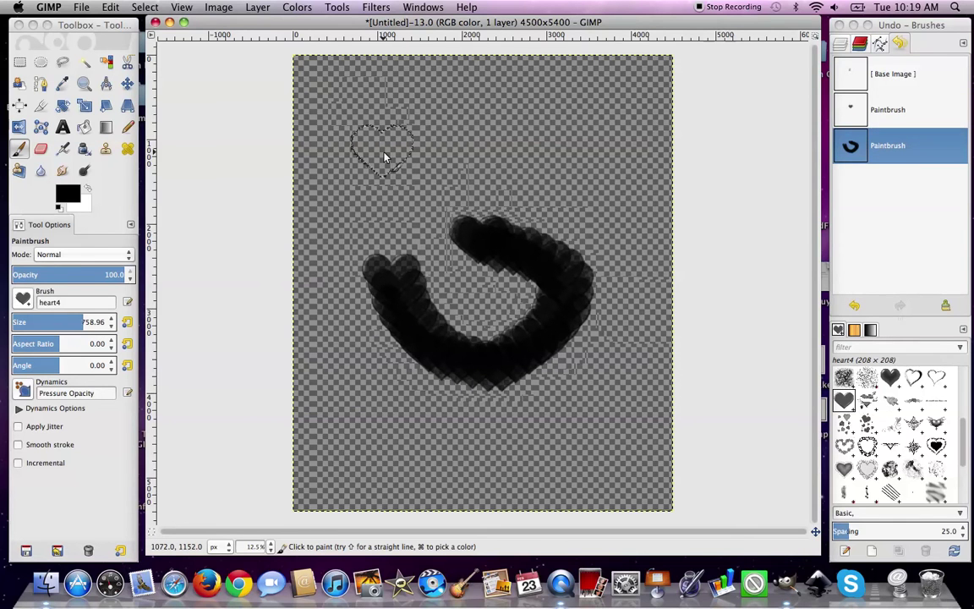
click(402, 119)
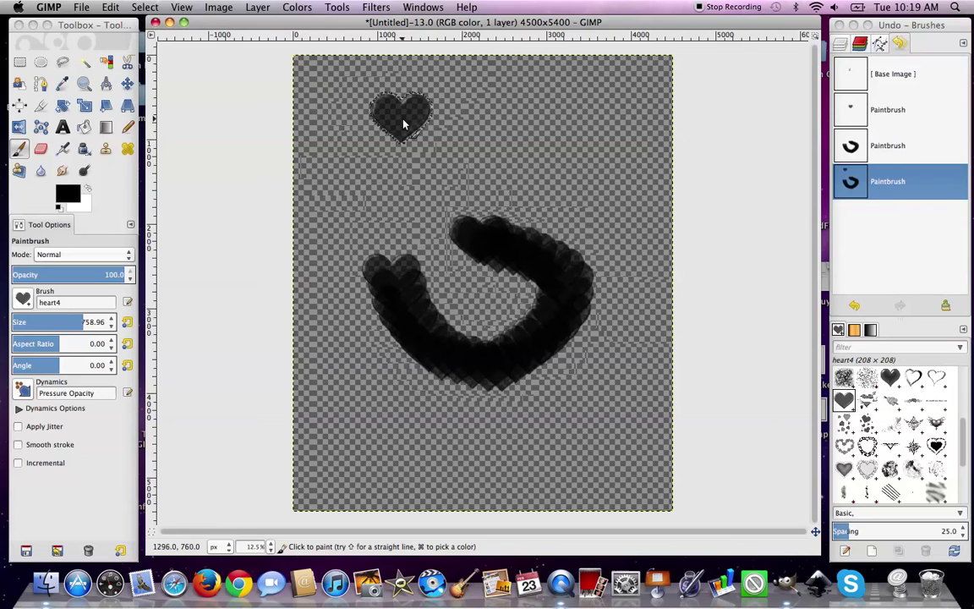
click(502, 137)
click(503, 142)
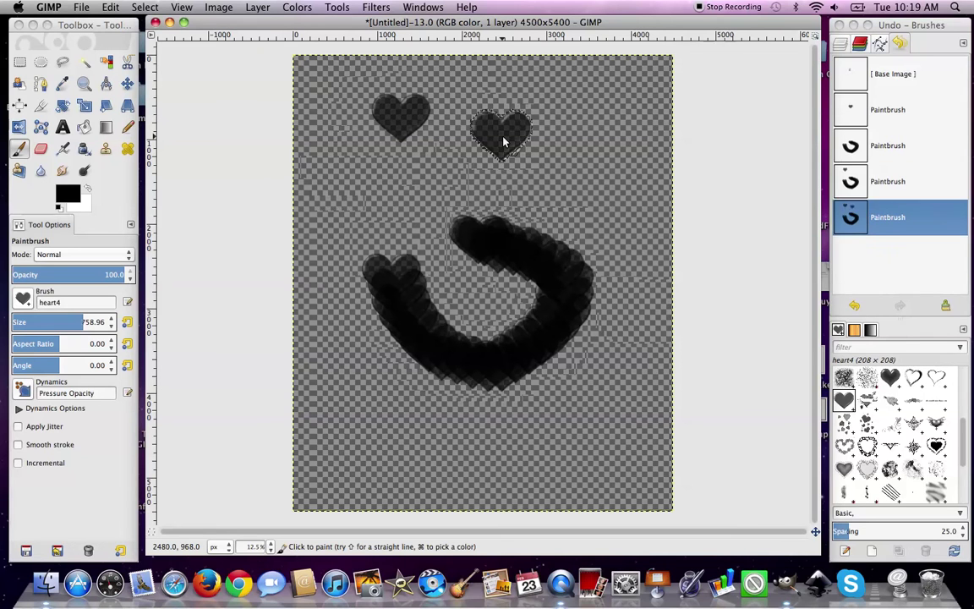
click(503, 142)
click(503, 142)
click(503, 142)
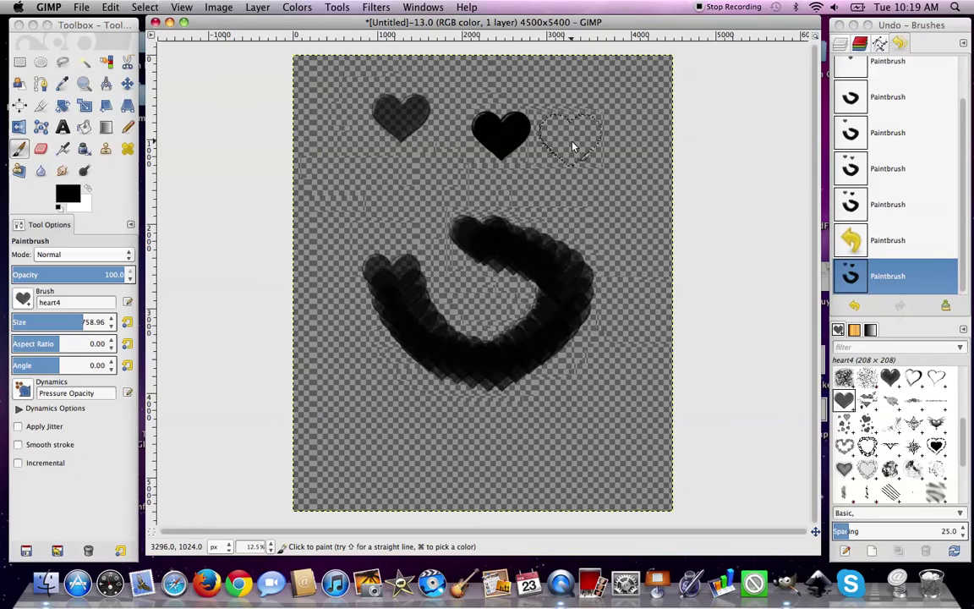
Step: Add a dark heart at the upper right and two grey hearts beneath it
click(572, 146)
click(572, 146)
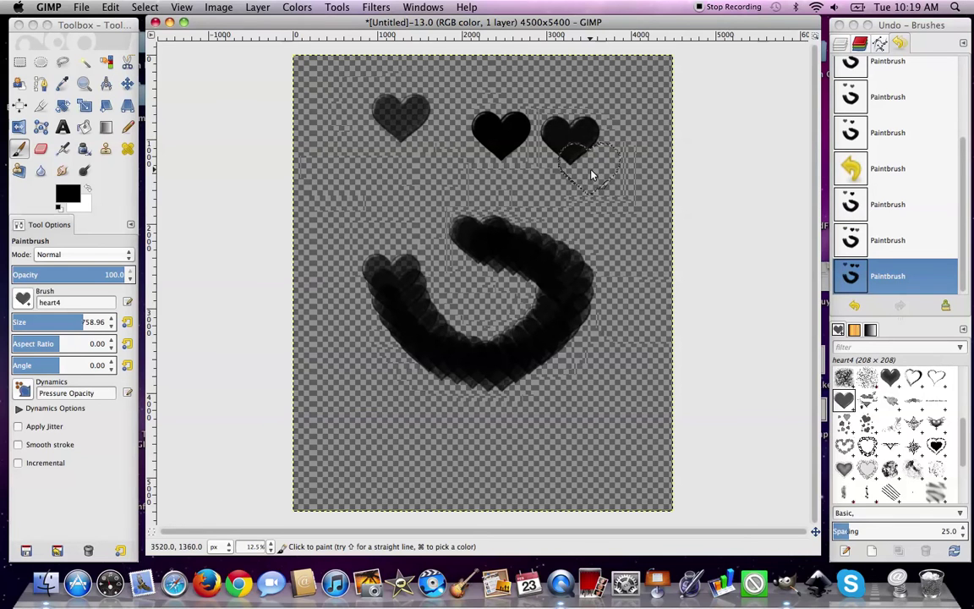
click(592, 179)
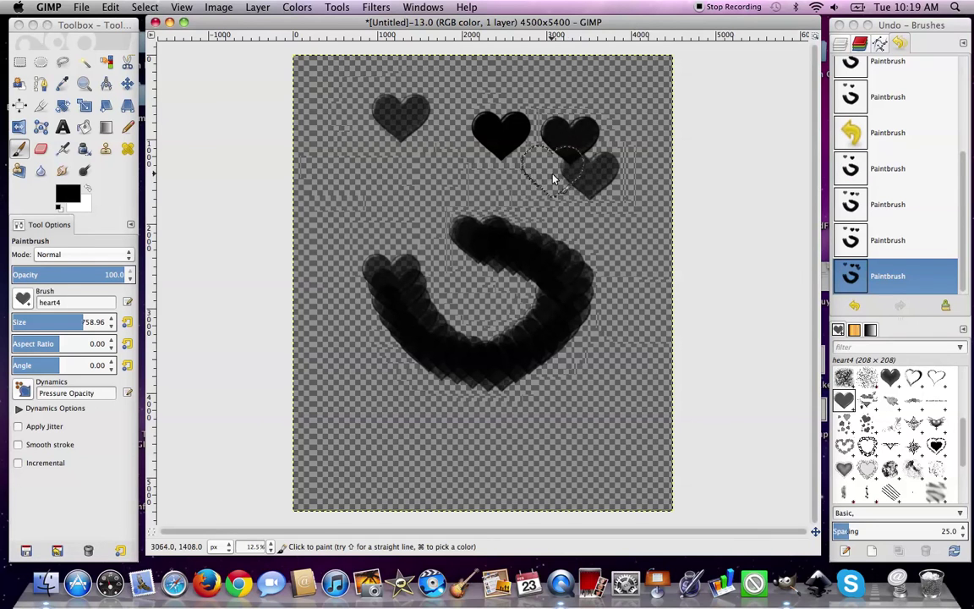
click(551, 180)
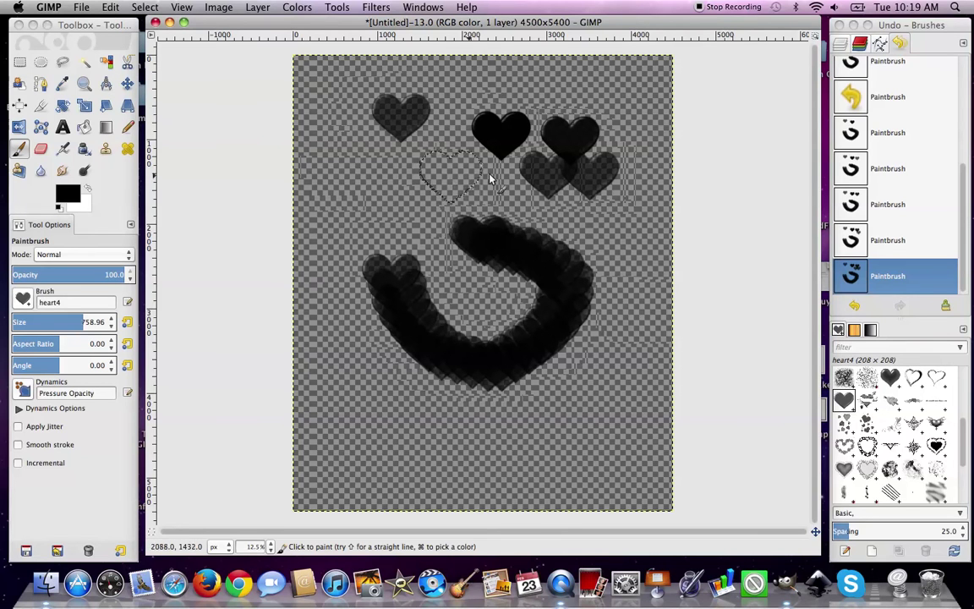
Step: Jump back to [Base Image] in the Undo History, removing the scattered trial heart strokes
scroll(928, 247, up, 5)
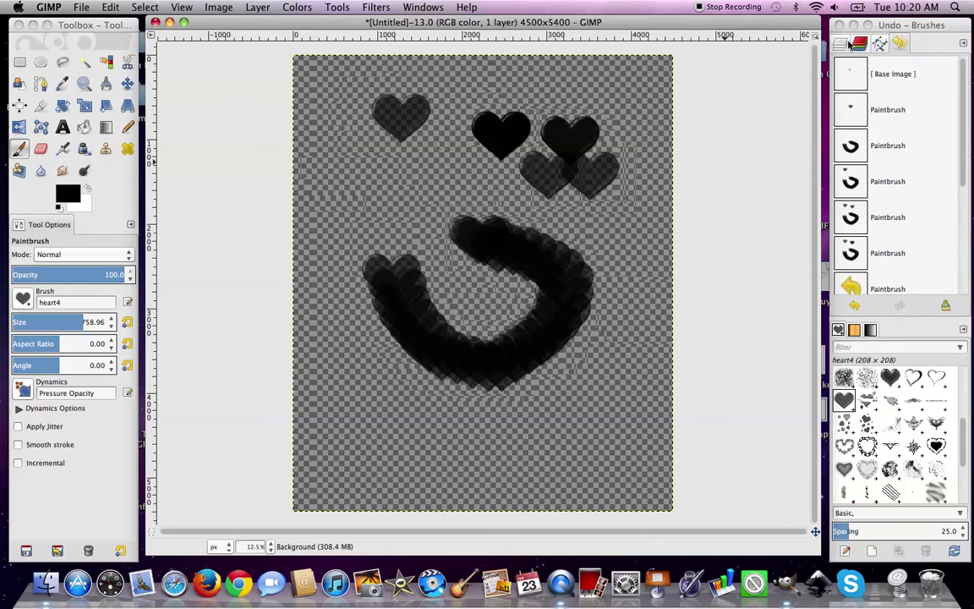
click(850, 78)
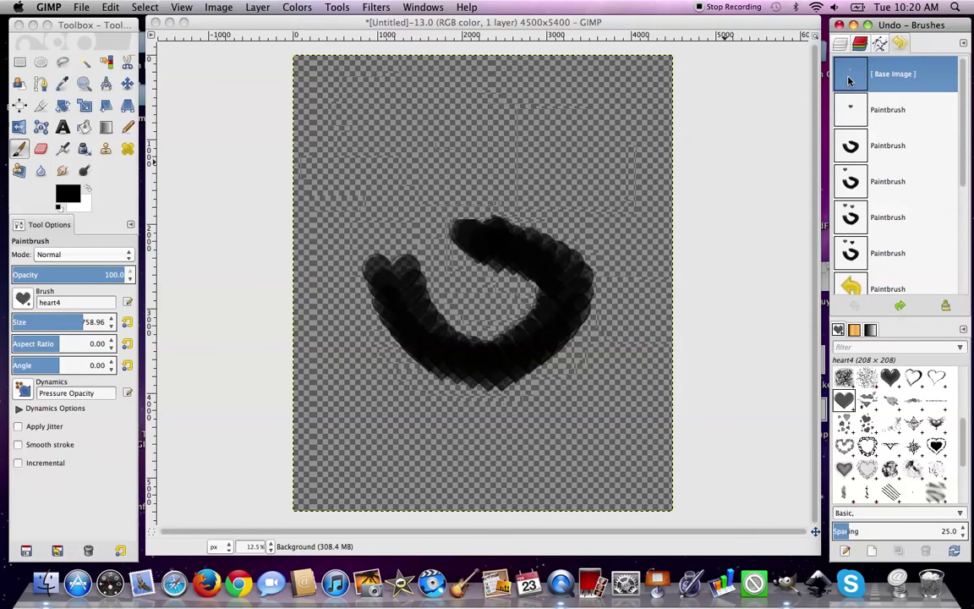